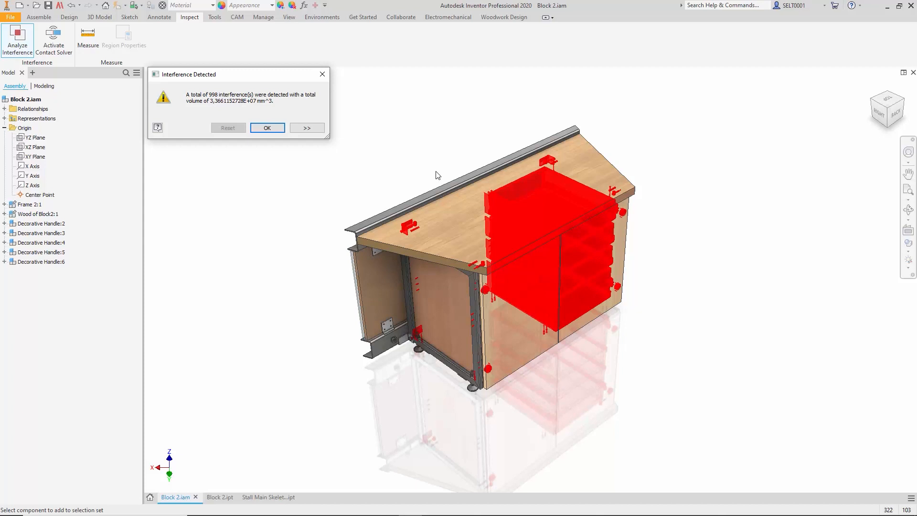
Examine the highlighted interferences around the countertop, expand the list of interfering parts, and close the interference report.
scroll(438, 175, up, 3)
scroll(437, 174, up, 2)
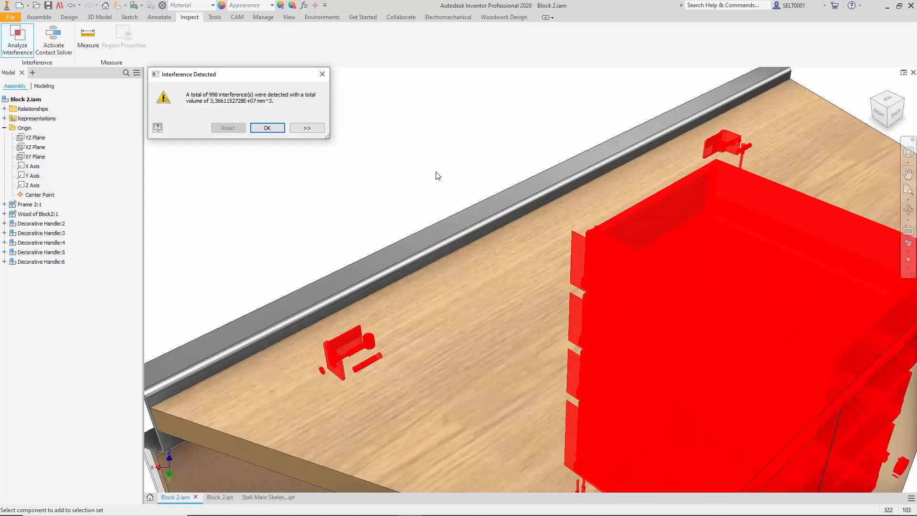
middle_drag(381, 207, 443, 161)
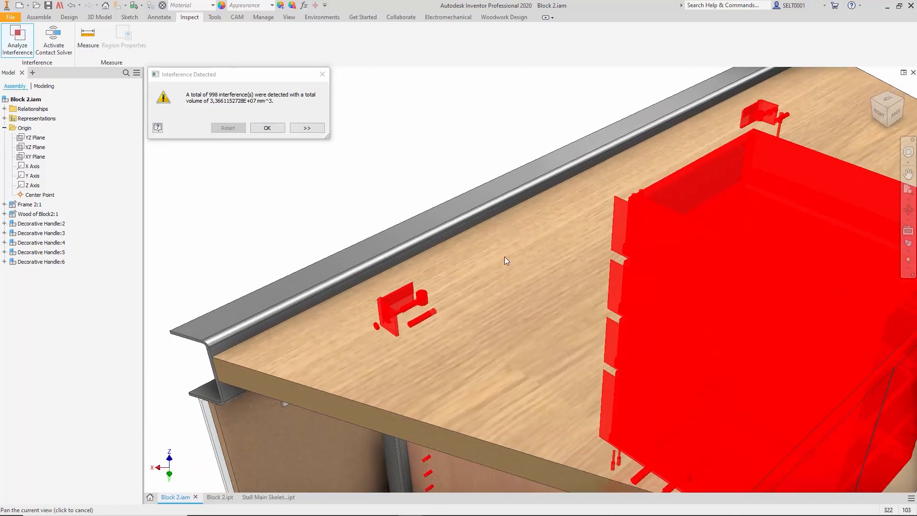
click(306, 128)
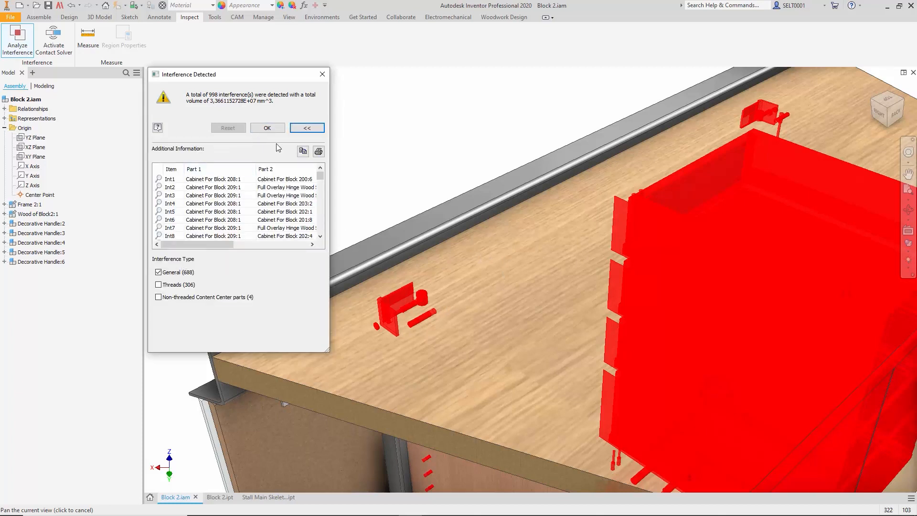
click(322, 75)
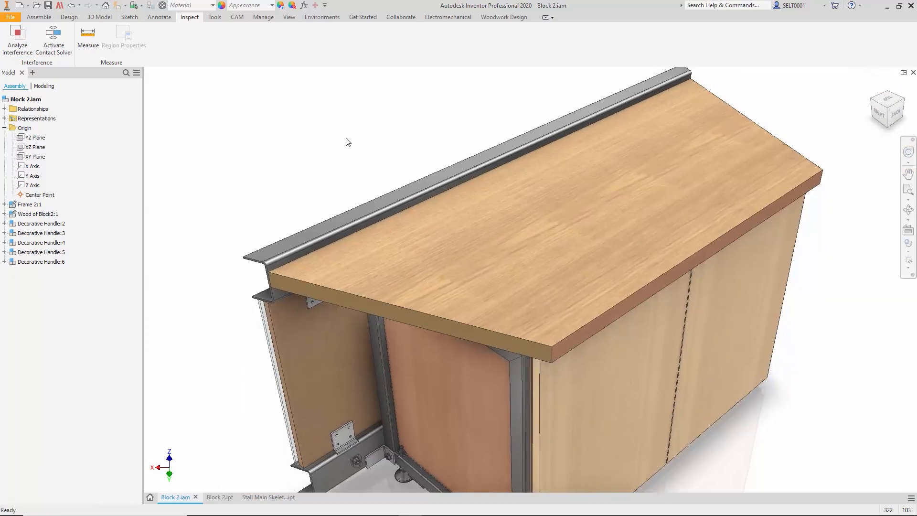
Activate the Wood of Block2 subassembly and make its counter top transparent, removing the design view associativity.
double_click(435, 256)
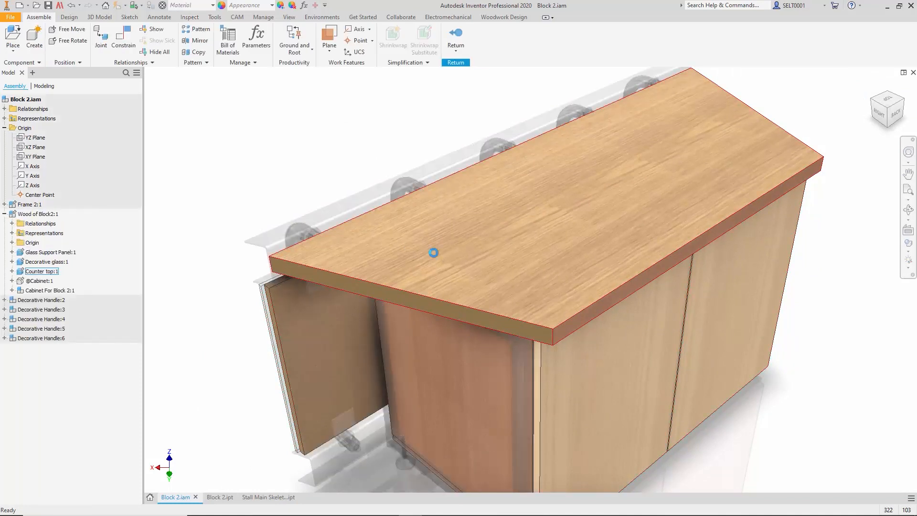
click(449, 268)
right_click(449, 201)
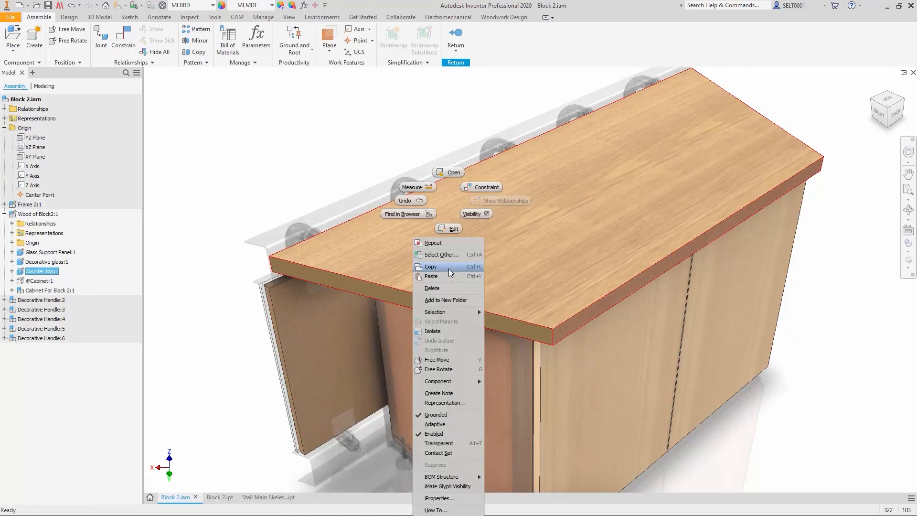
click(440, 444)
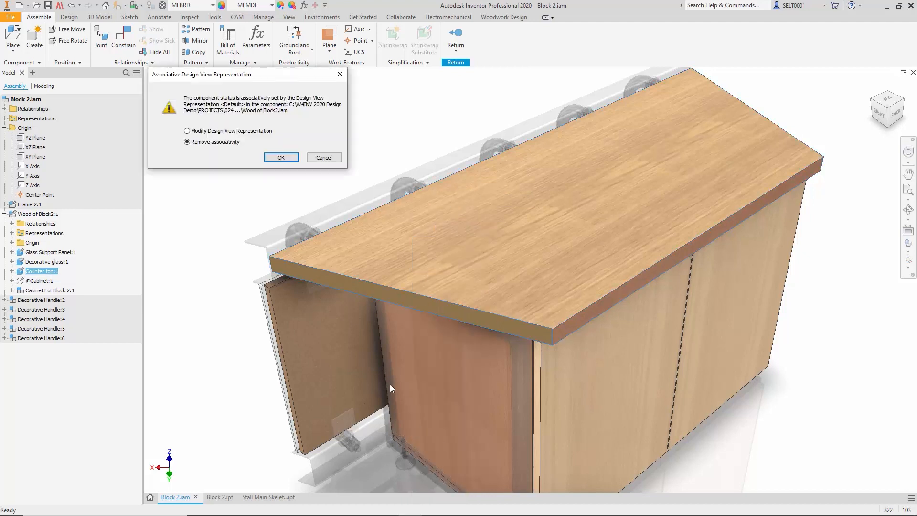
click(282, 157)
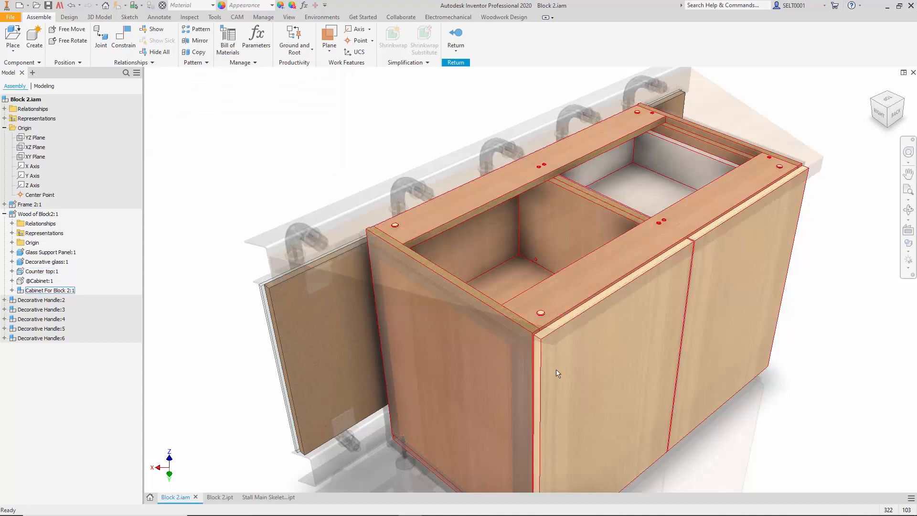
Activate the Cabinet For Block 2 subassembly and make its left door transparent.
double_click(578, 369)
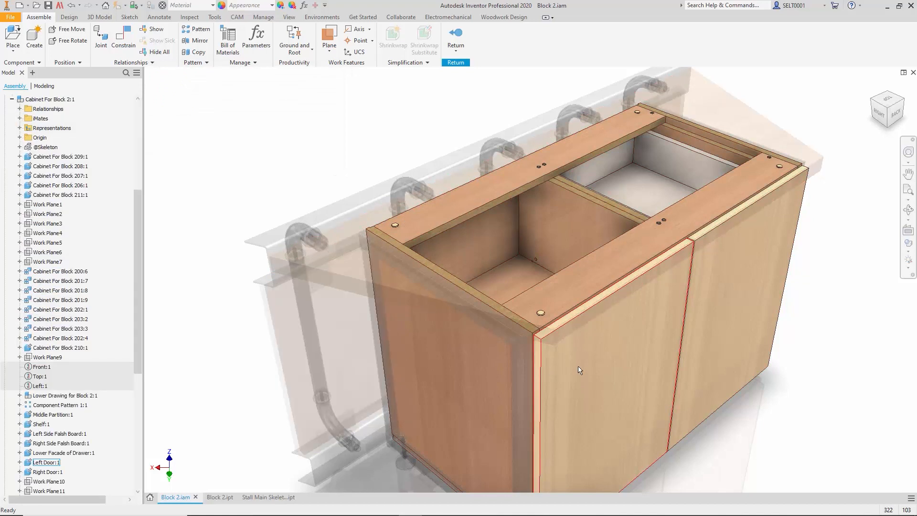
double_click(582, 369)
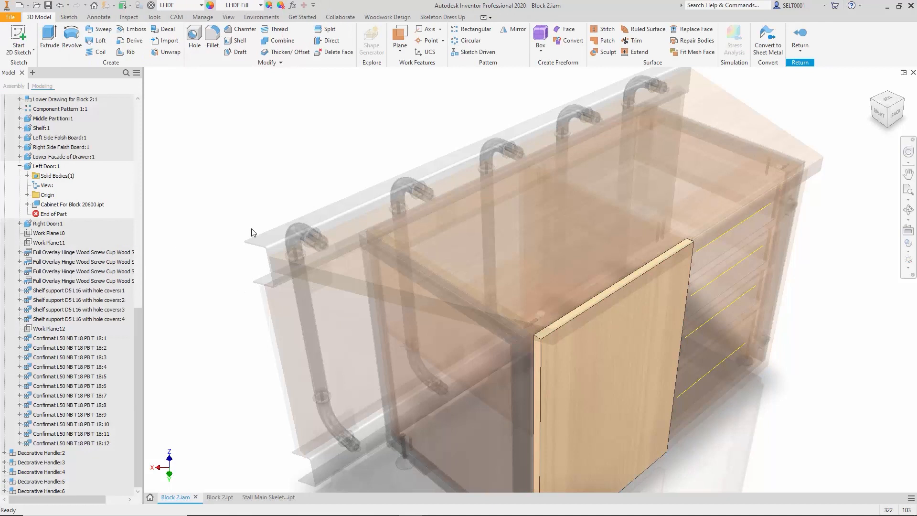
click(800, 36)
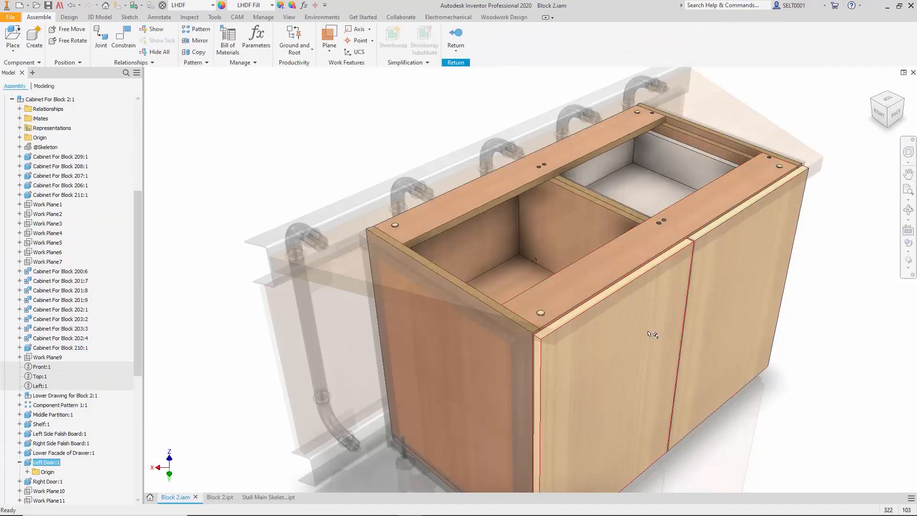
right_click(657, 319)
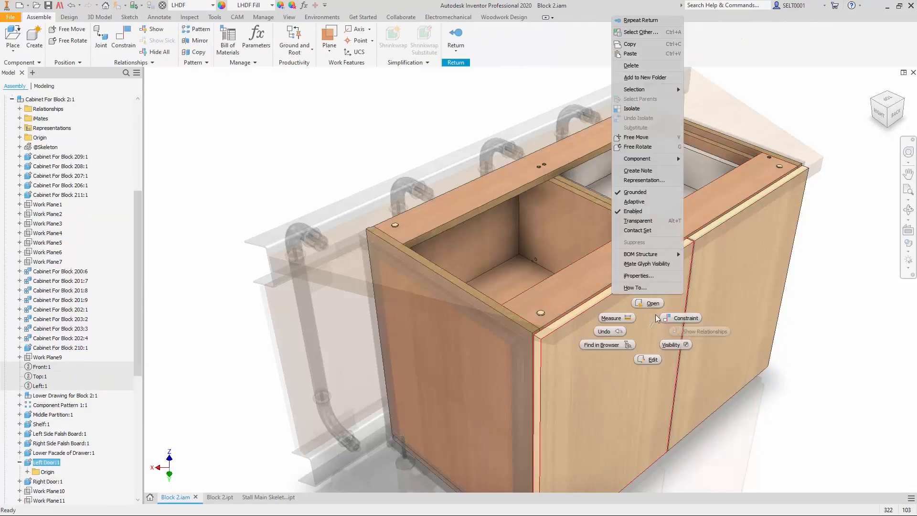
click(638, 221)
Make the cabinet's right door transparent and return to the top-level assembly.
right_click(719, 266)
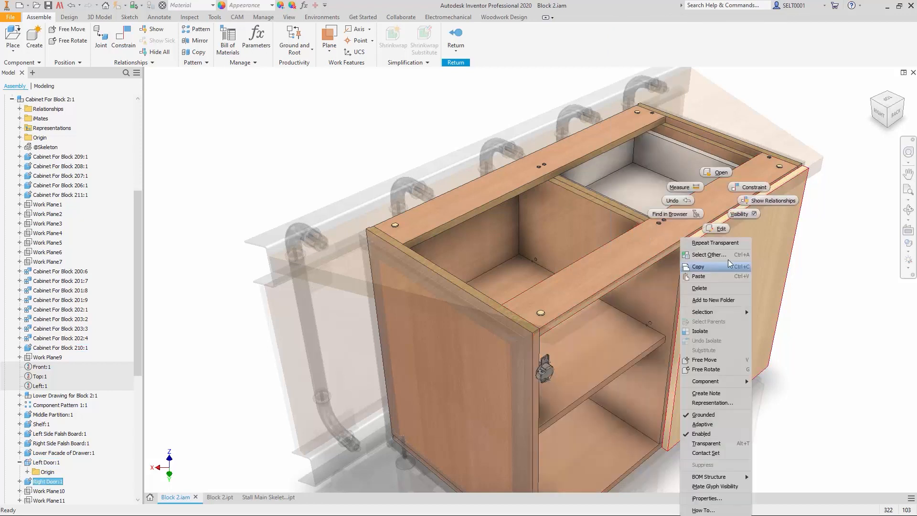
click(711, 448)
click(456, 51)
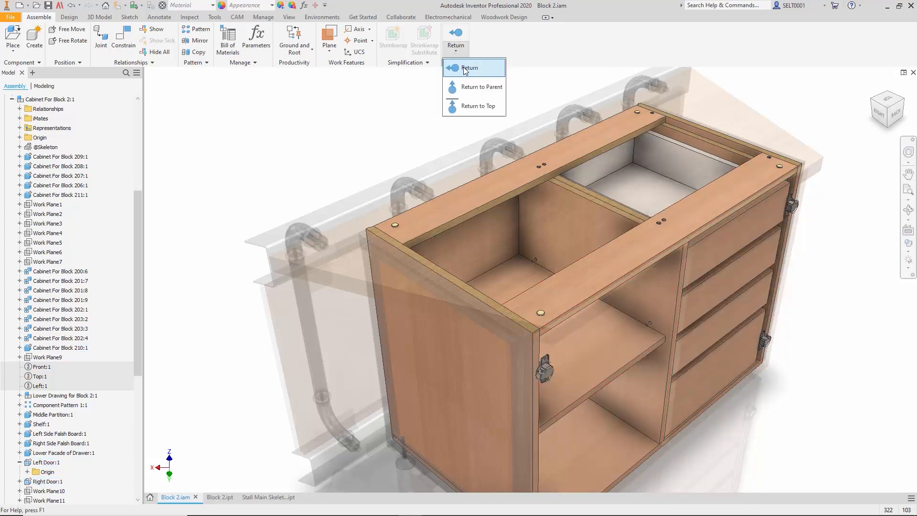
click(470, 106)
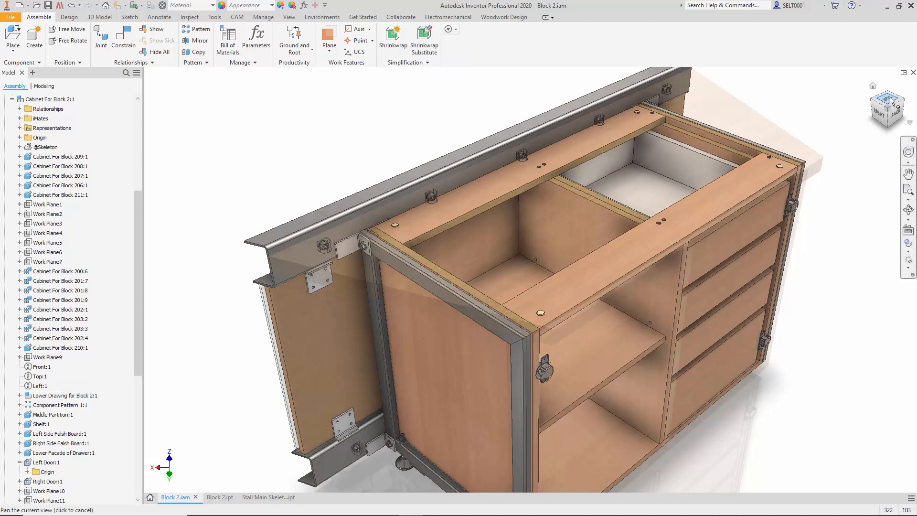
Examine from above how the cabinet's corner fasteners sit relative to the brackets and the steel frame.
click(890, 97)
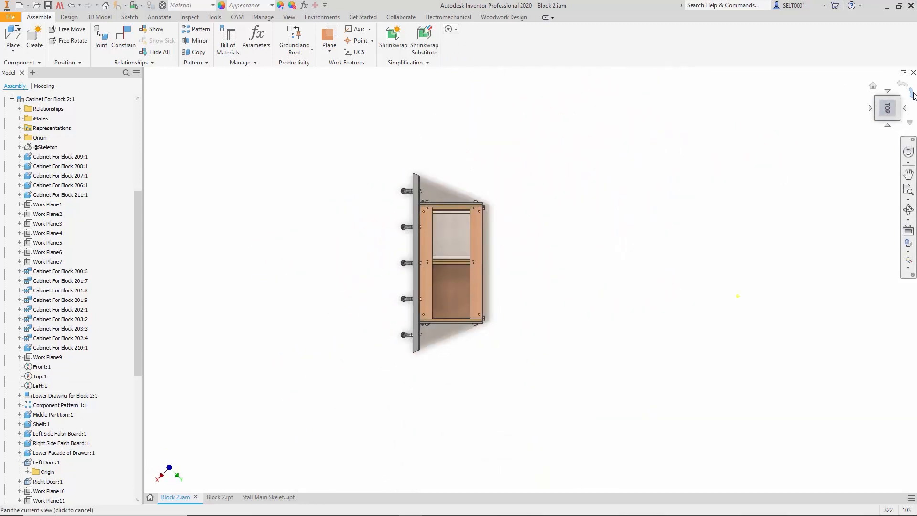
click(913, 96)
scroll(519, 190, up, 6)
scroll(514, 187, down, 3)
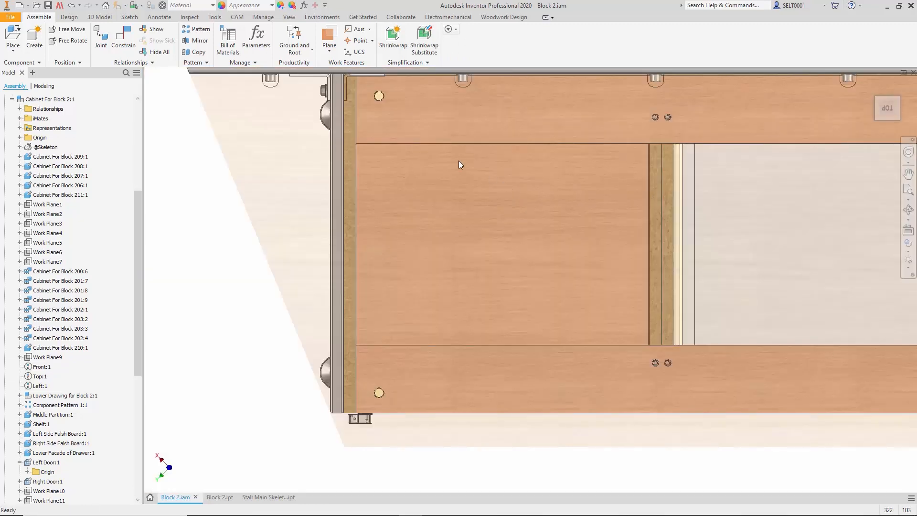
middle_drag(411, 154, 400, 224)
scroll(350, 168, up, 3)
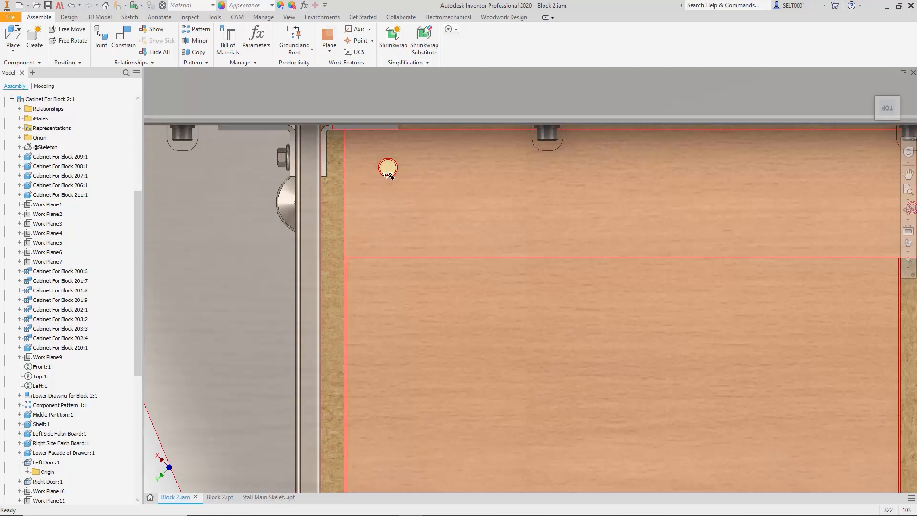
scroll(385, 169, down, 3)
scroll(386, 173, down, 2)
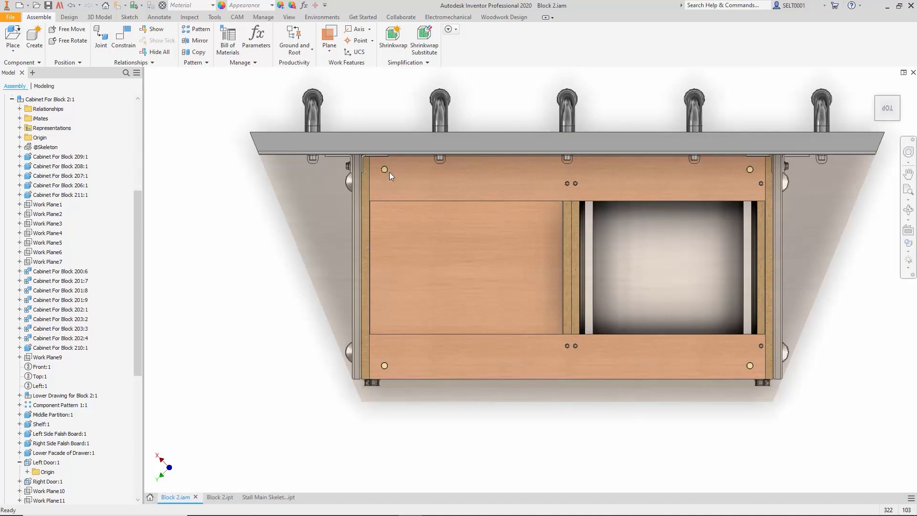
middle_drag(390, 176, 370, 180)
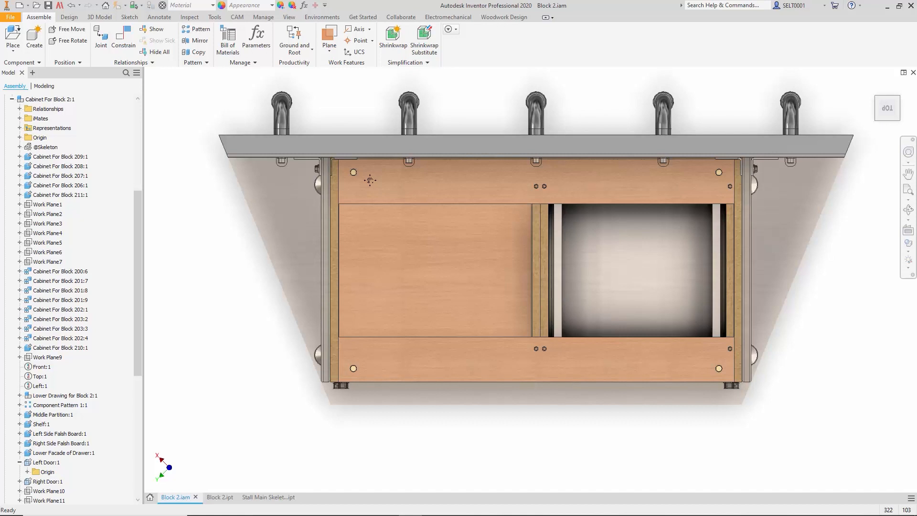
scroll(370, 180, up, 6)
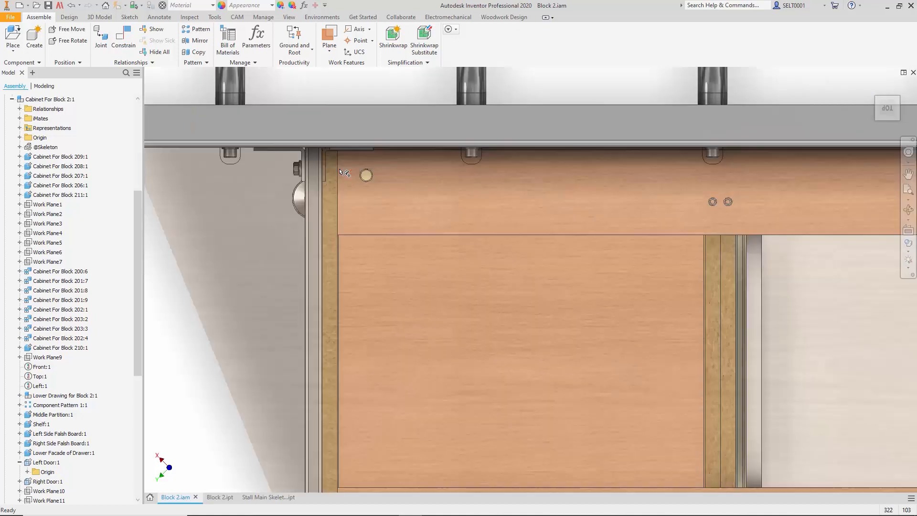
drag(352, 172, 395, 184)
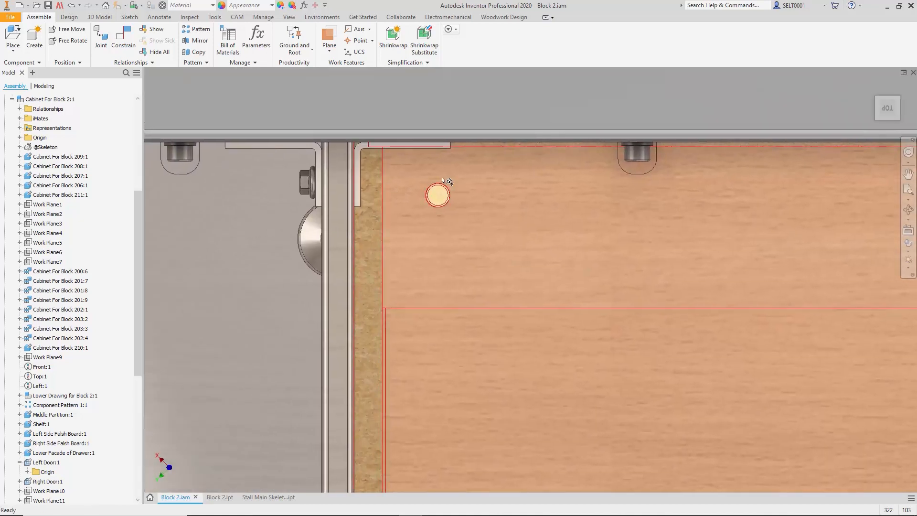
Measure the minimum distance from the steel rail's inner face to the corner vertex of the frame beside the bracket.
click(883, 121)
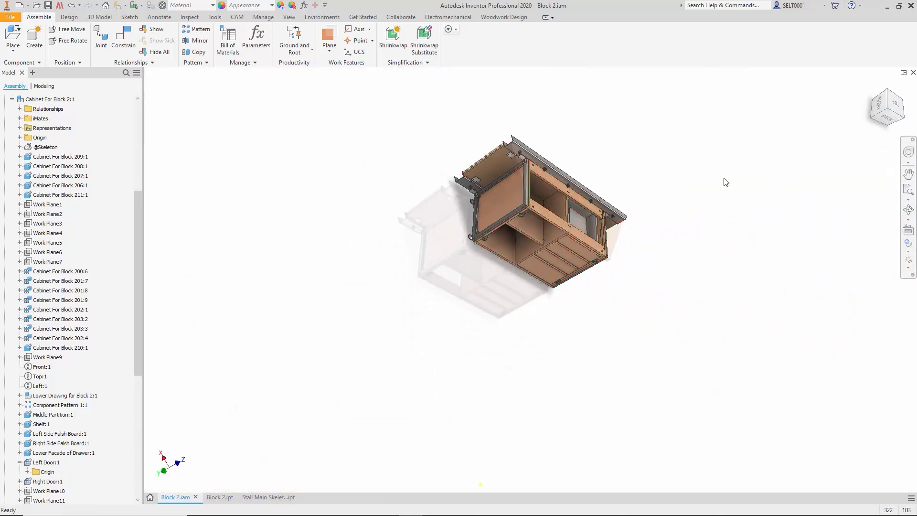
key(F6)
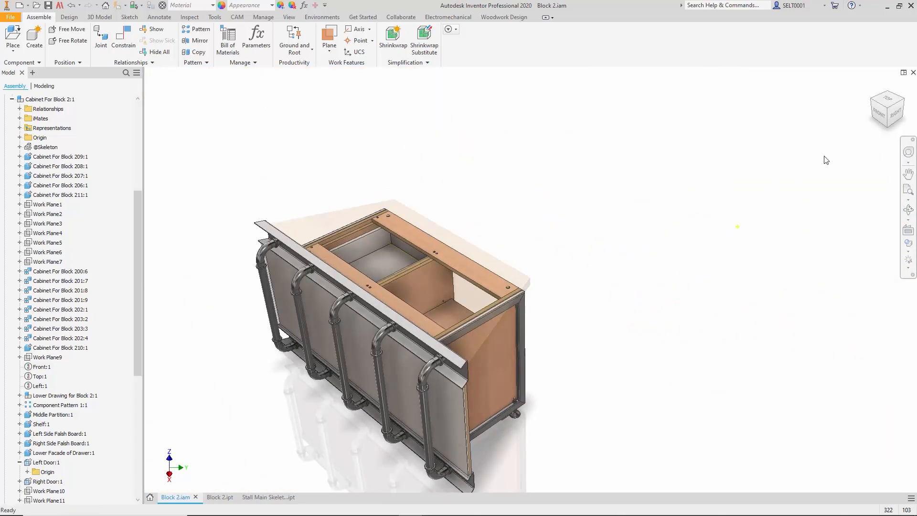
click(903, 101)
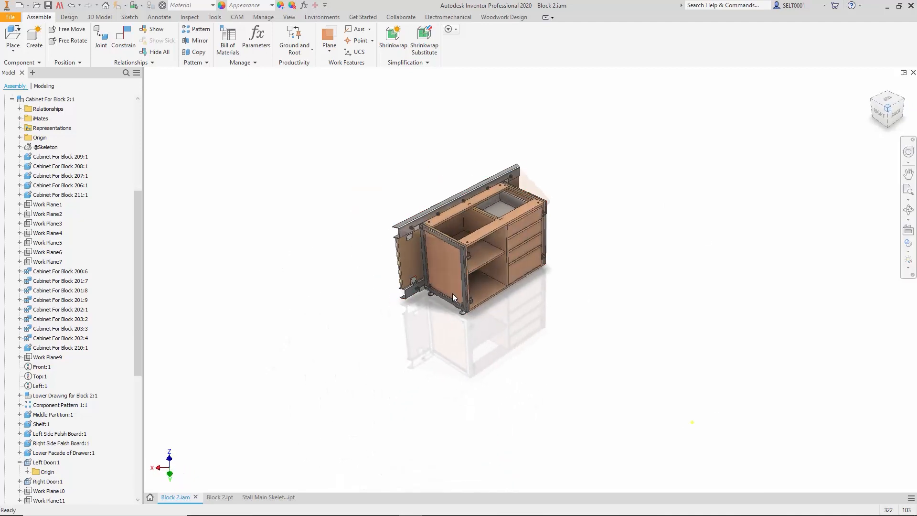
scroll(452, 294, down, 10)
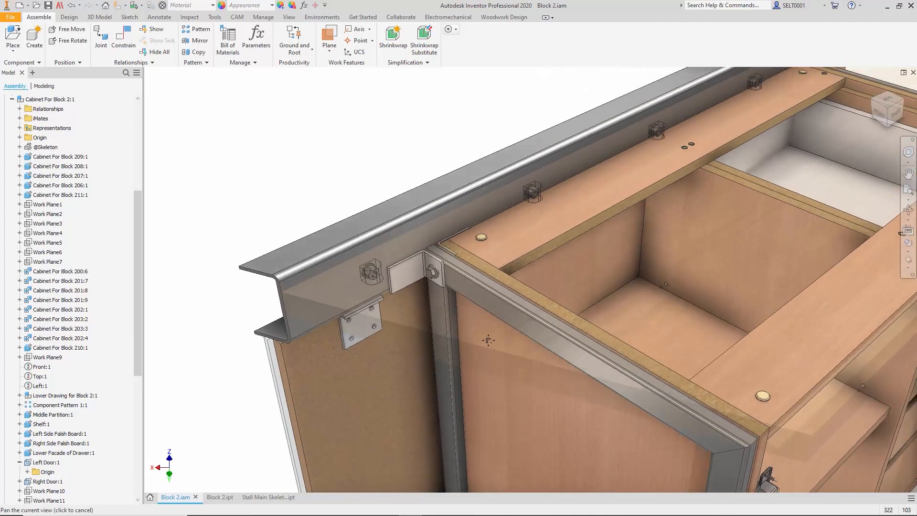
middle_drag(489, 340, 488, 345)
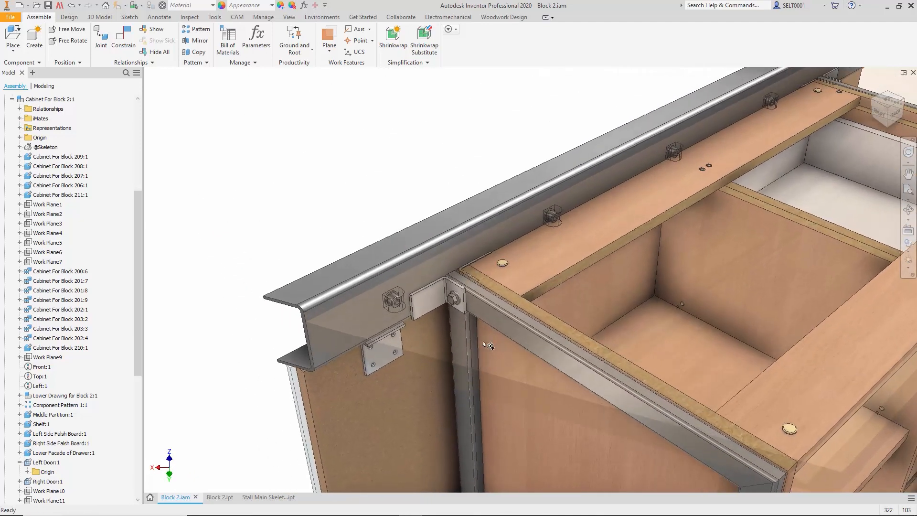
key(m)
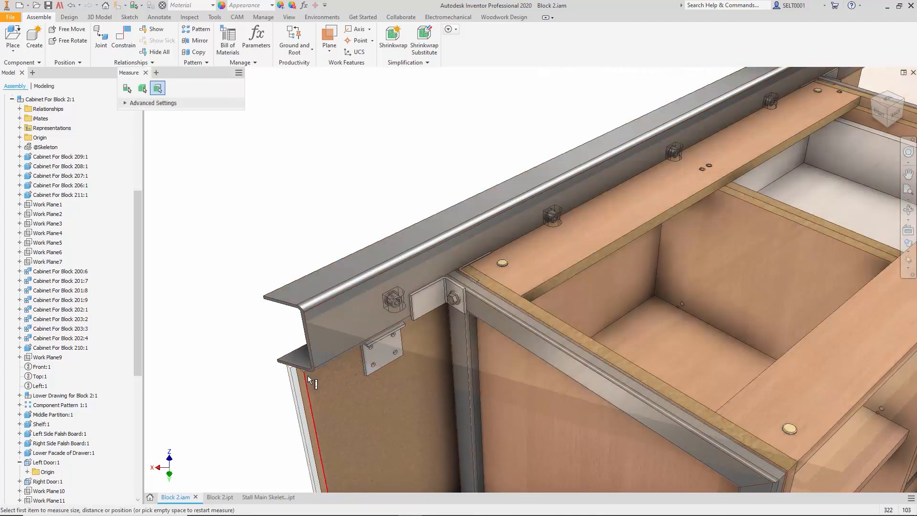
click(363, 315)
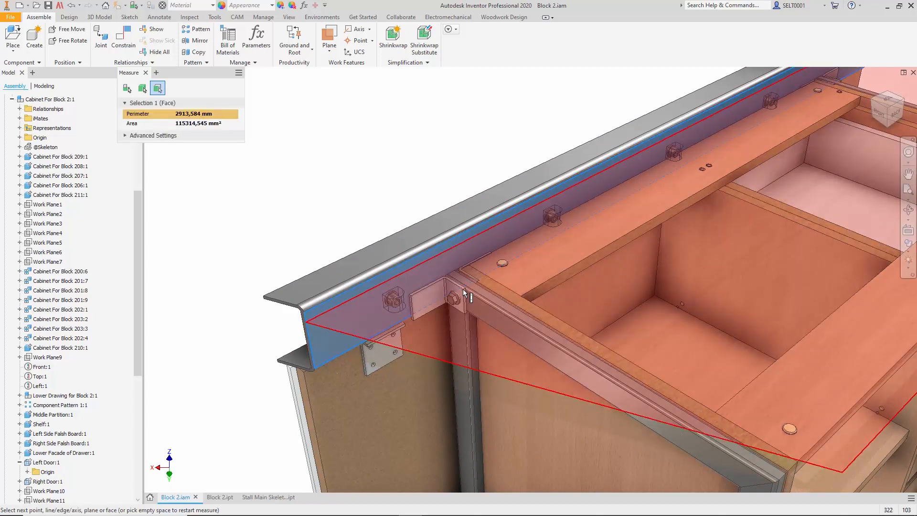
click(461, 288)
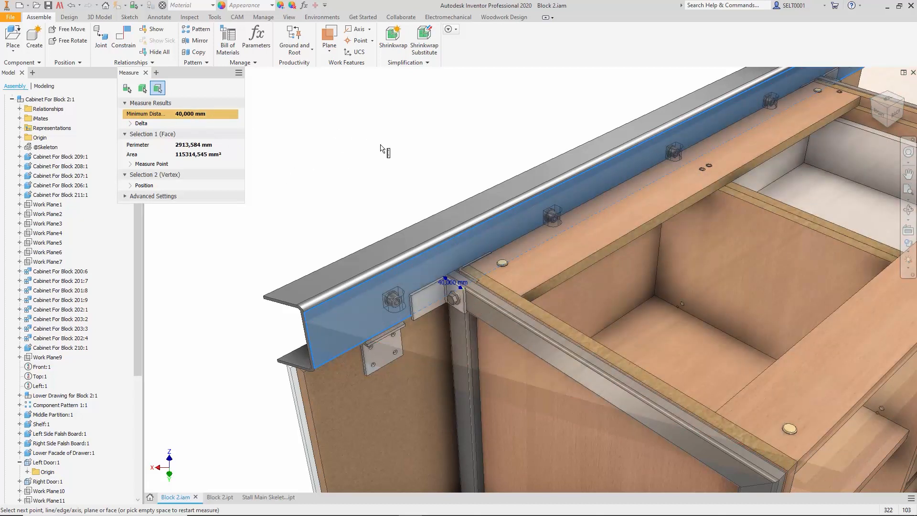
key(Escape)
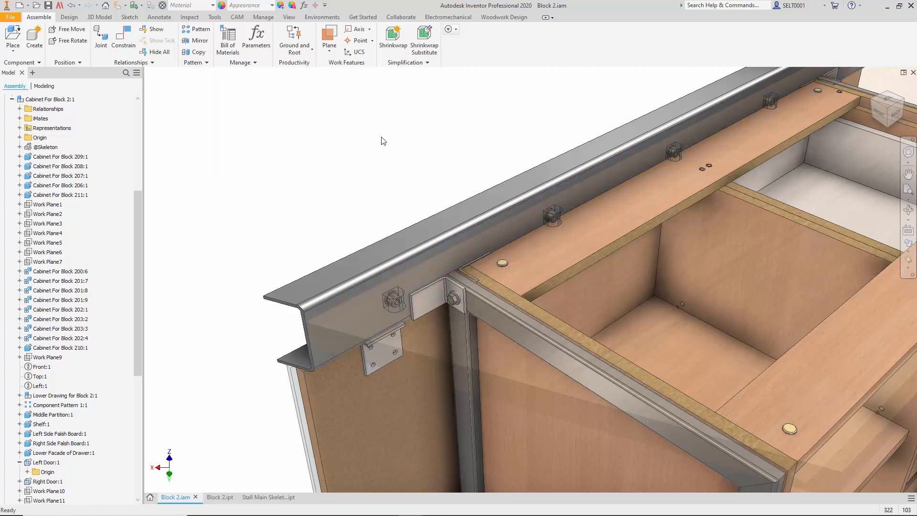
In Block 2.ipt, use a direct edit to move the cabinet body's large face behind the two rails inward by 44 mm.
click(219, 498)
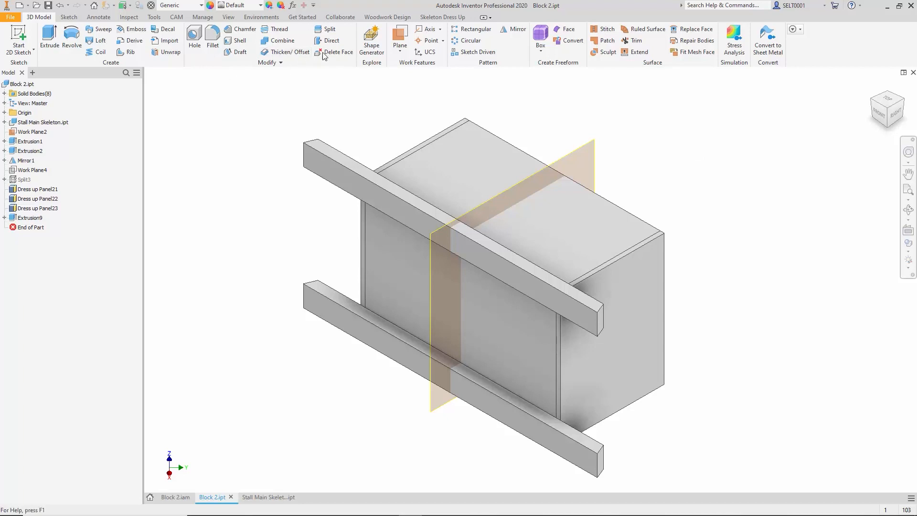
click(330, 41)
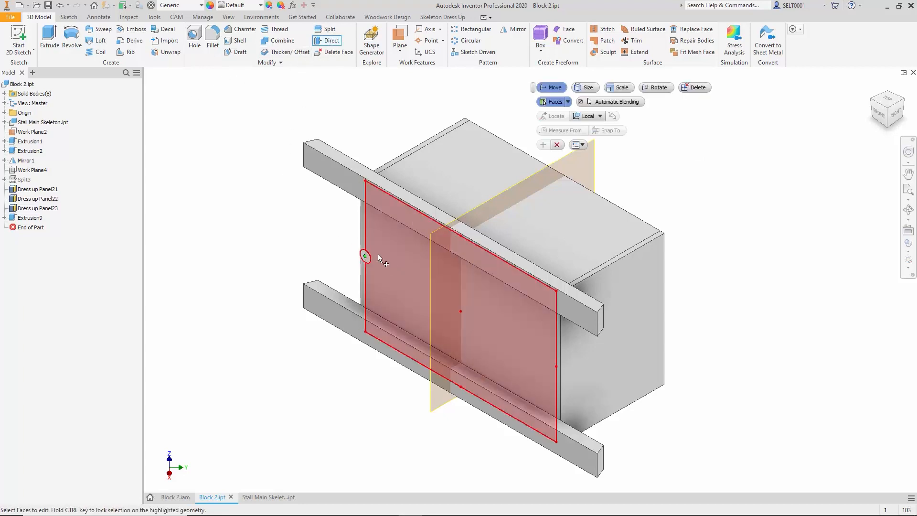
click(415, 256)
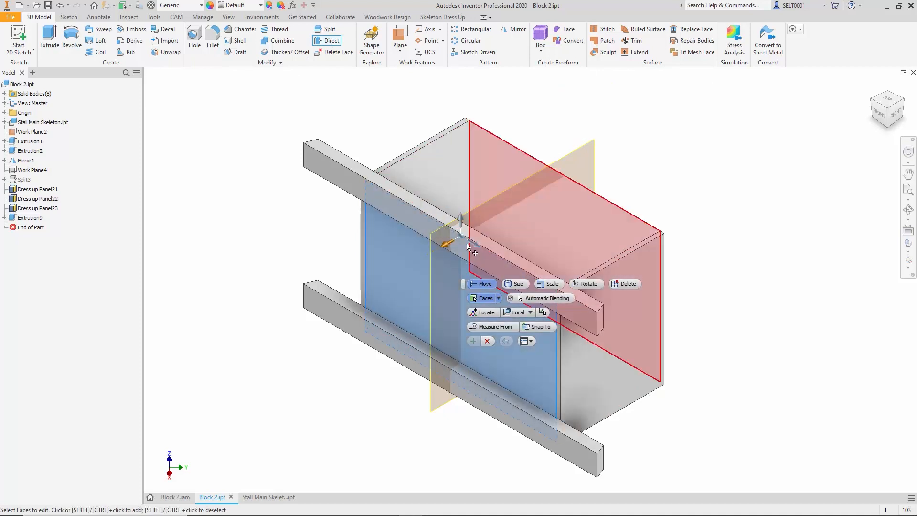
mouse_move(445, 243)
mouse_down()
mouse_move(460, 233)
mouse_move(460, 241)
mouse_up()
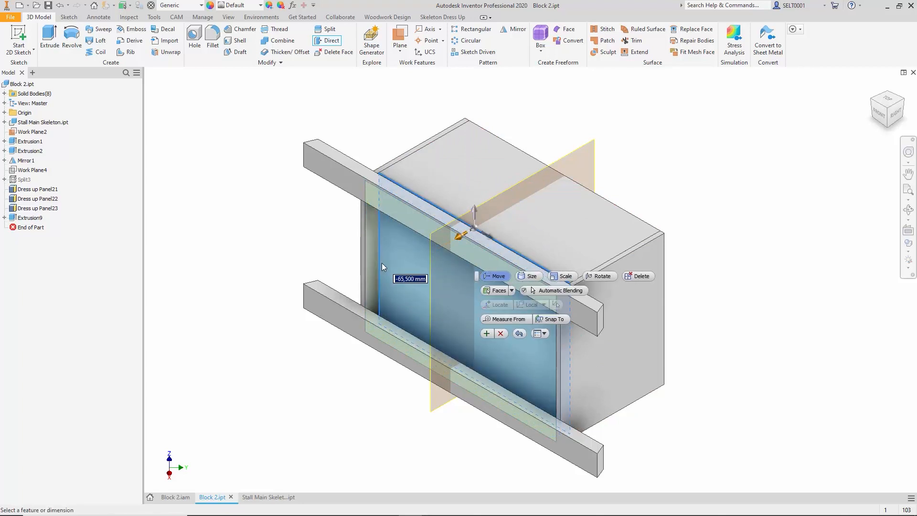
text(-44)
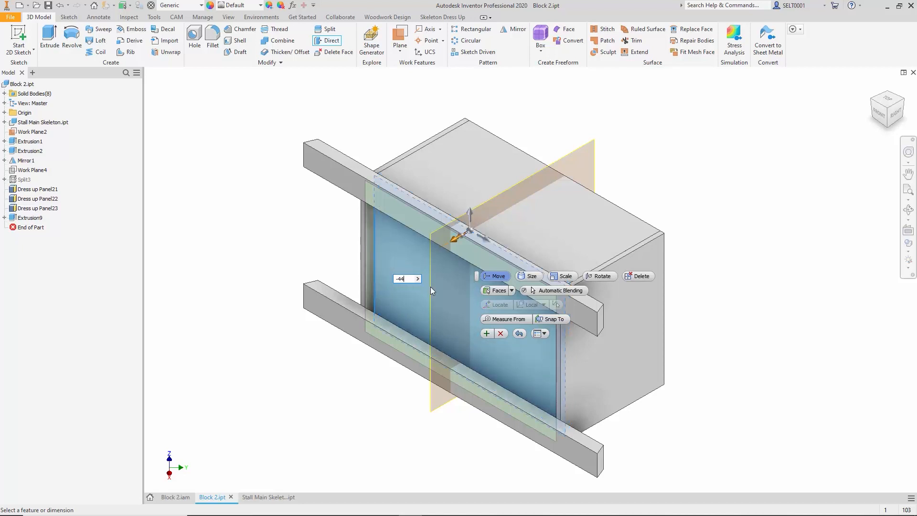
click(486, 334)
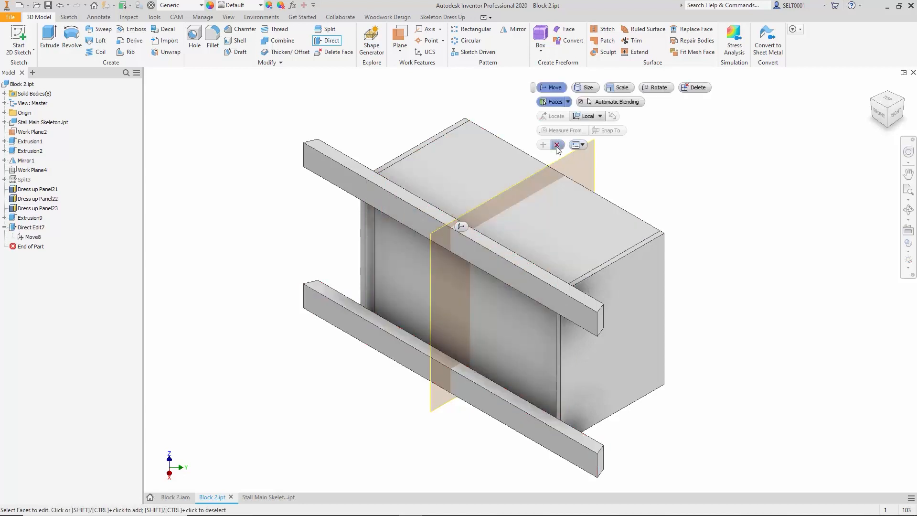
click(557, 145)
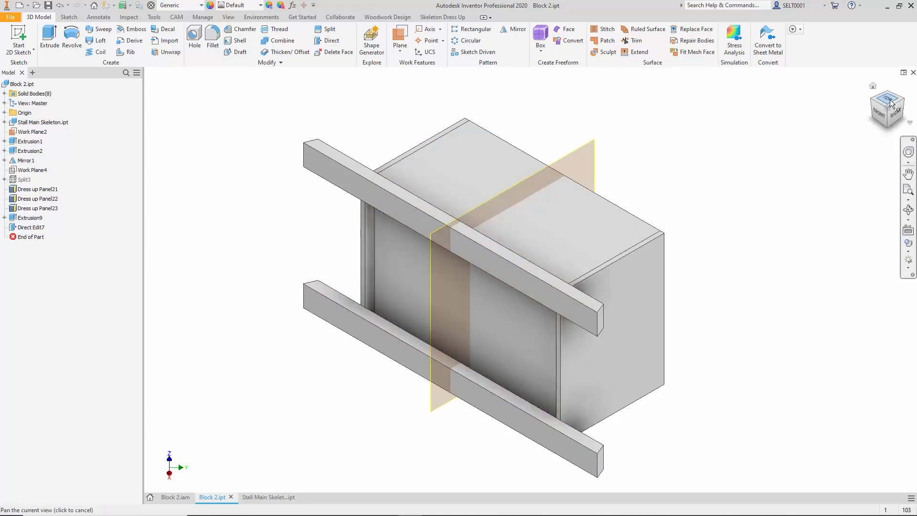
click(891, 101)
click(913, 96)
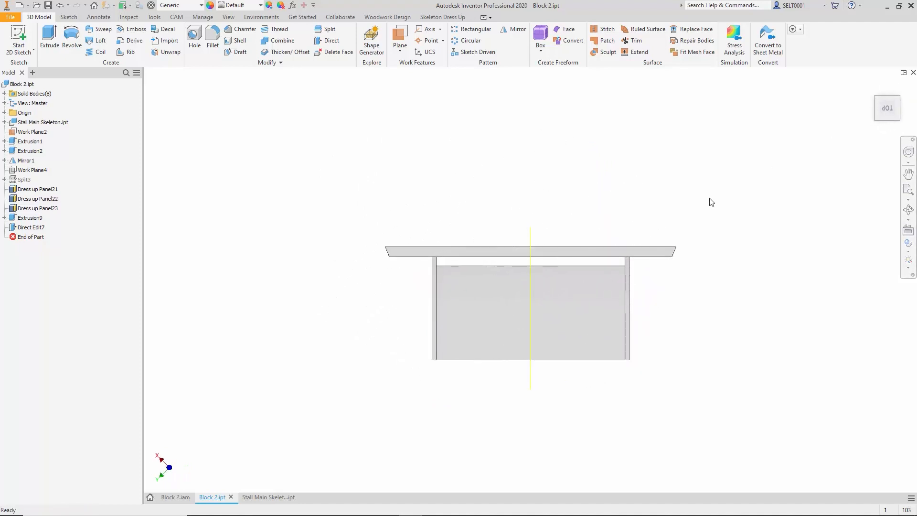
Return to the Block 2 assembly and refresh all its iBox components, continuing with the Sculpt features in place.
click(176, 498)
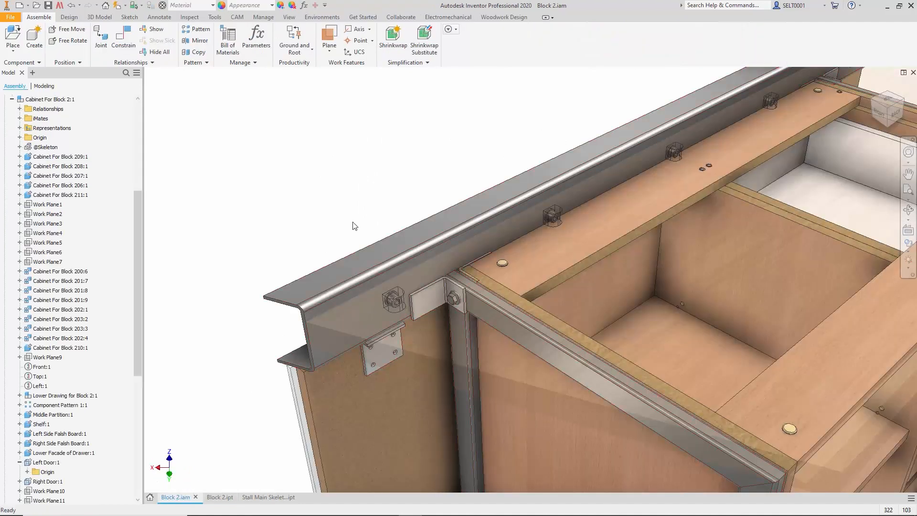
click(890, 99)
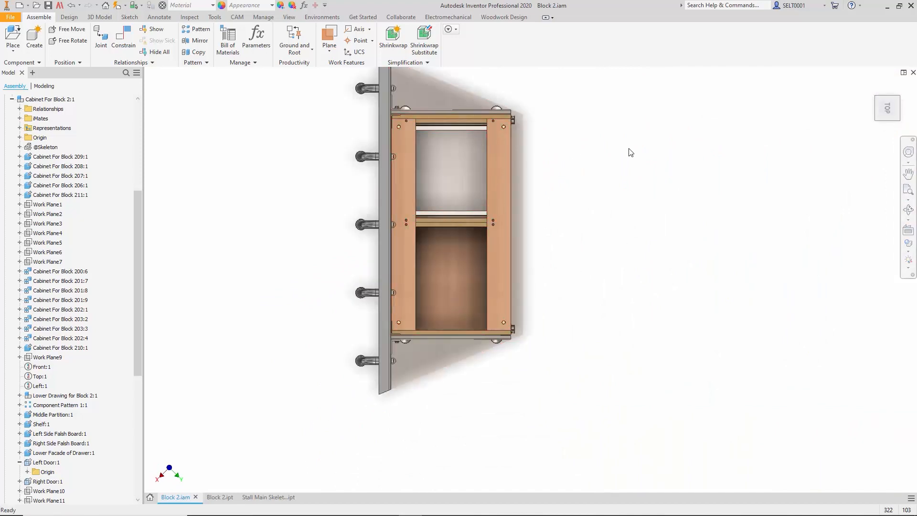
click(906, 91)
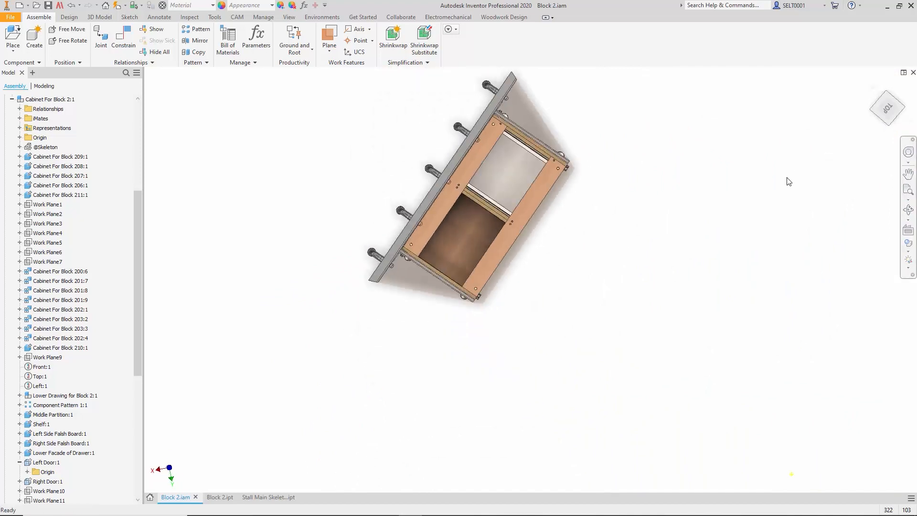
scroll(514, 147, down, 5)
middle_drag(518, 152, 455, 98)
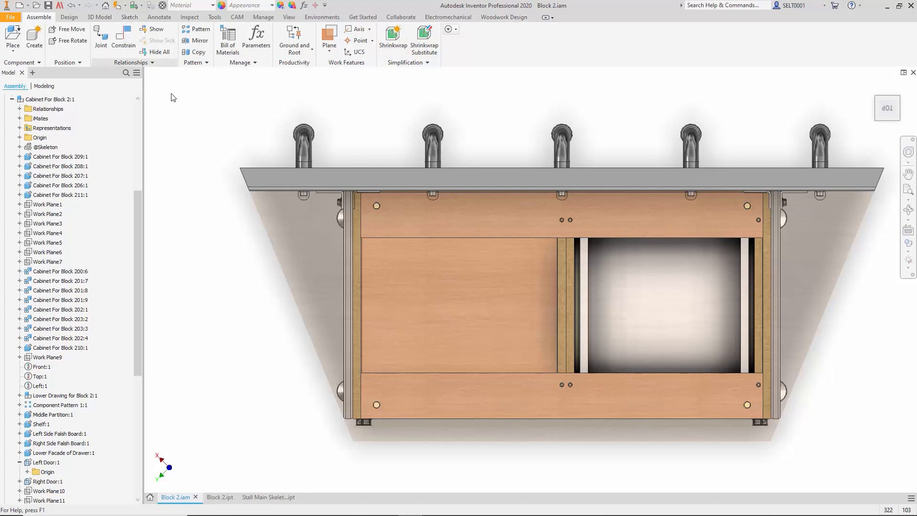
click(504, 17)
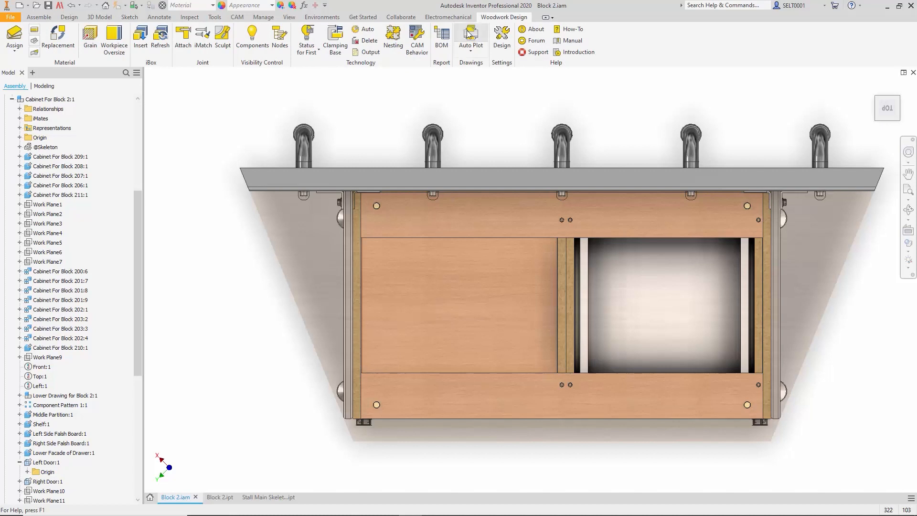
click(161, 42)
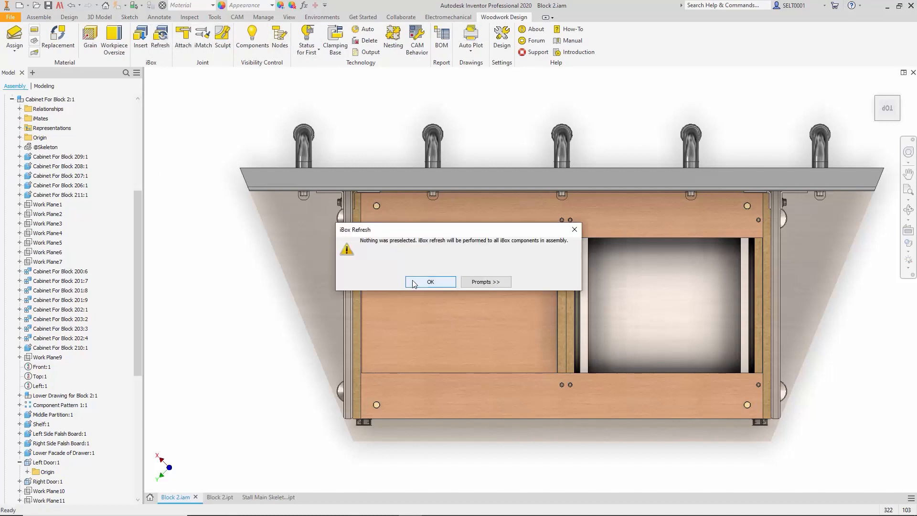
click(431, 282)
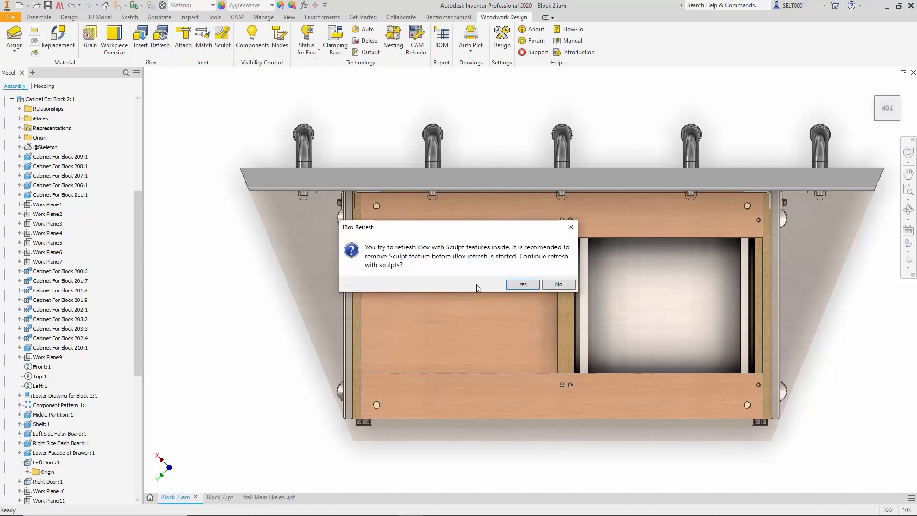
click(521, 285)
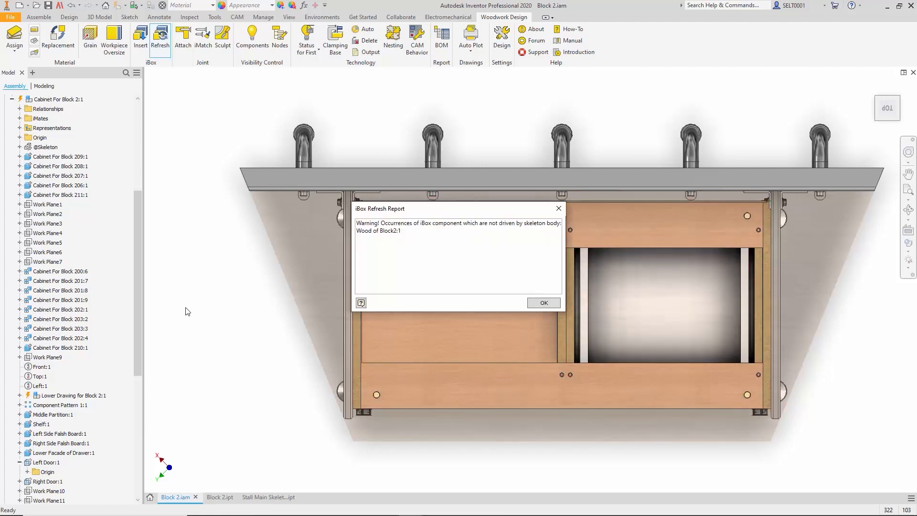
click(545, 305)
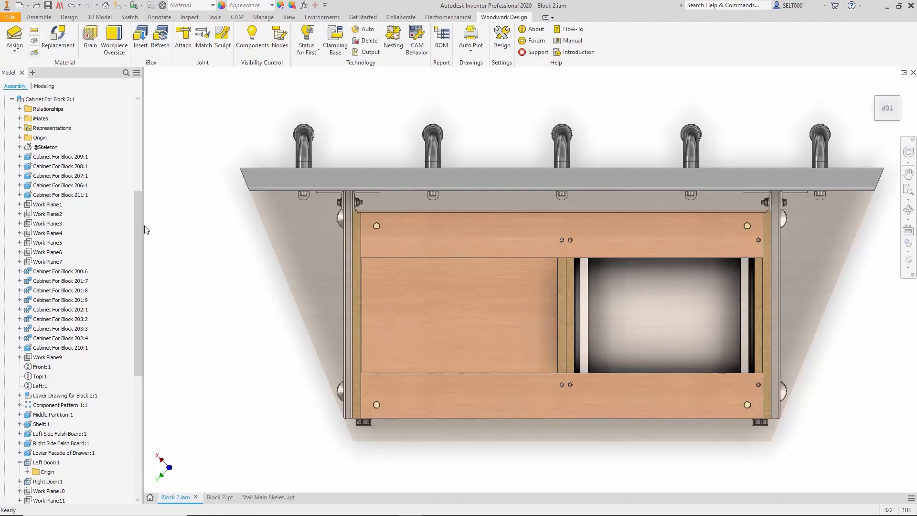
Examine the clearance between the cabinet, corner bracket bolts and steel rail from above, and check the cabinet from the back.
scroll(376, 132, up, 3)
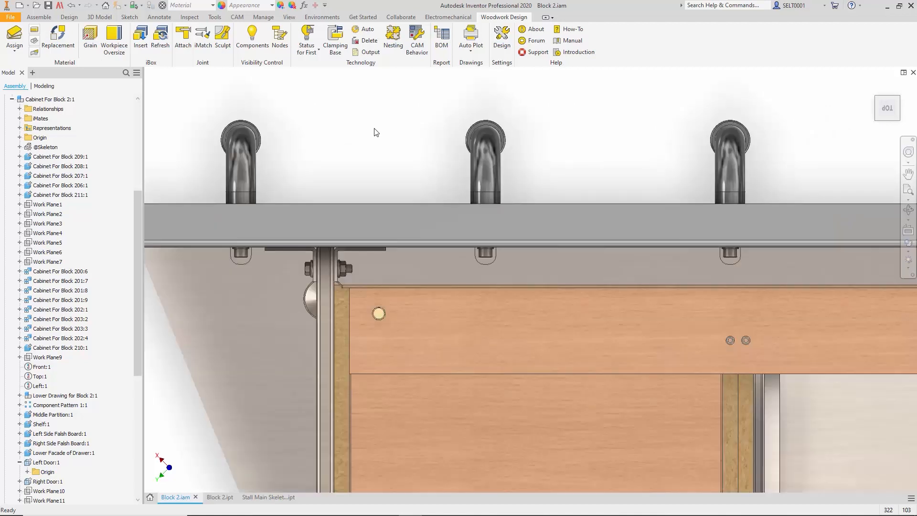
scroll(376, 132, up, 3)
middle_drag(338, 190, 344, 137)
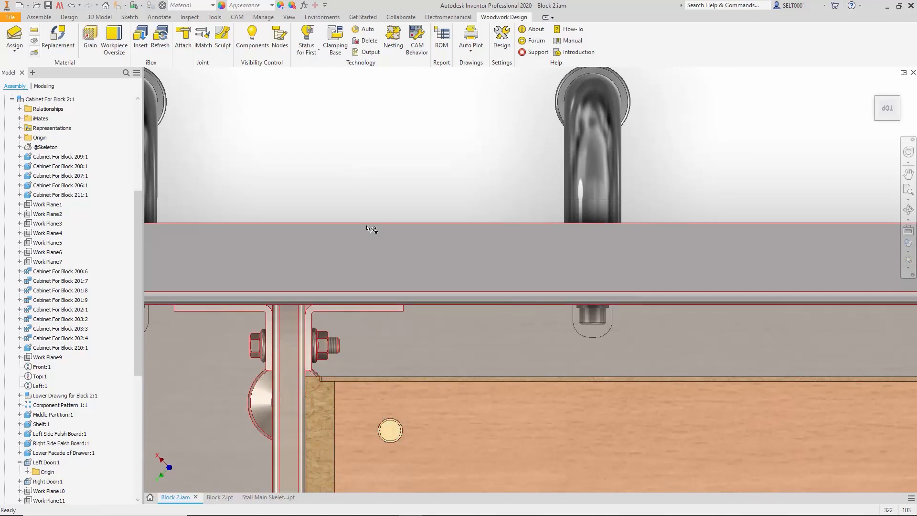
scroll(368, 228, down, 8)
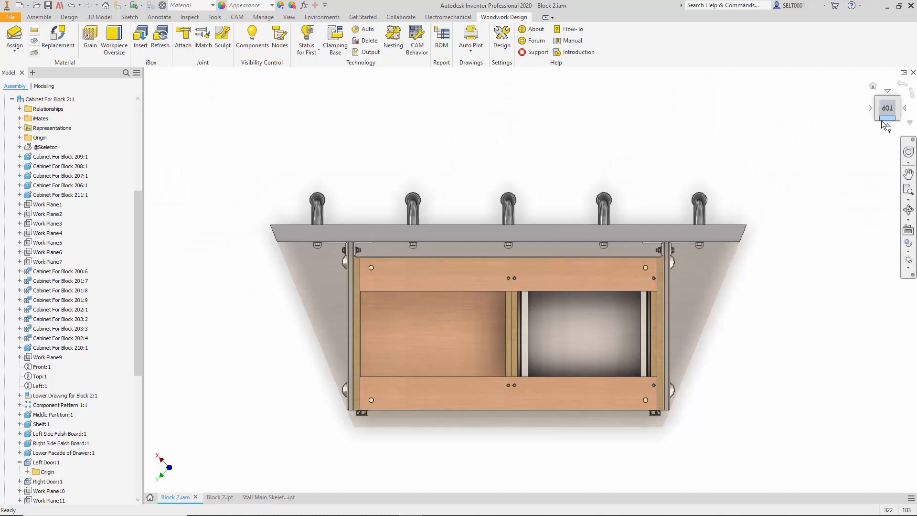
click(887, 127)
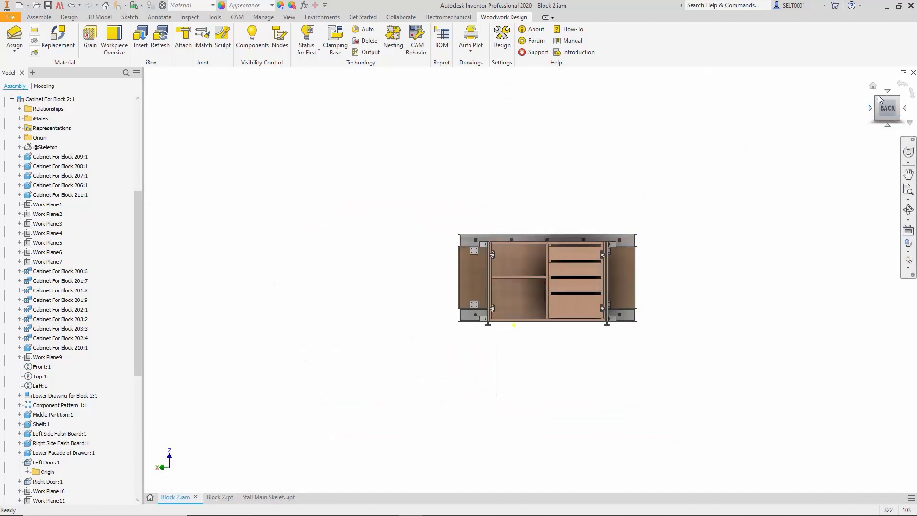
click(879, 98)
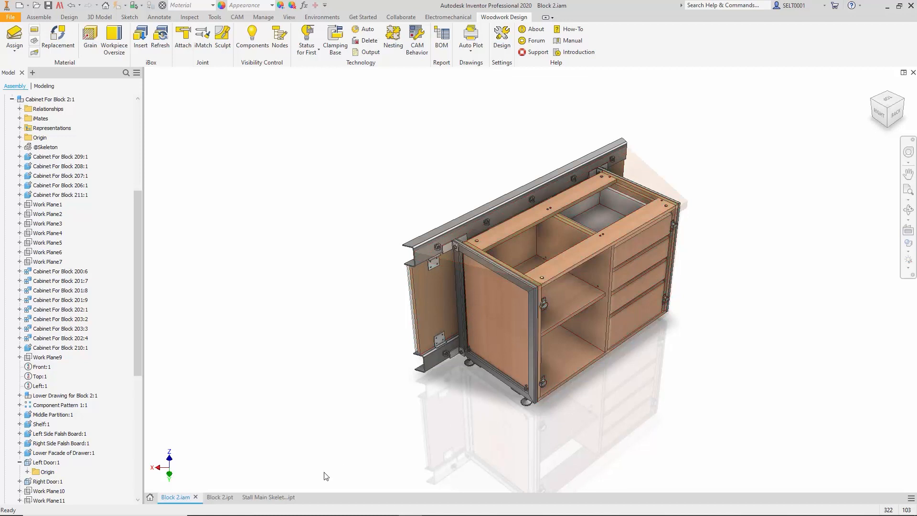
In the Stall Main Skeleton part, set the extrusion distance of Extrusion1 to 780 mm.
click(275, 496)
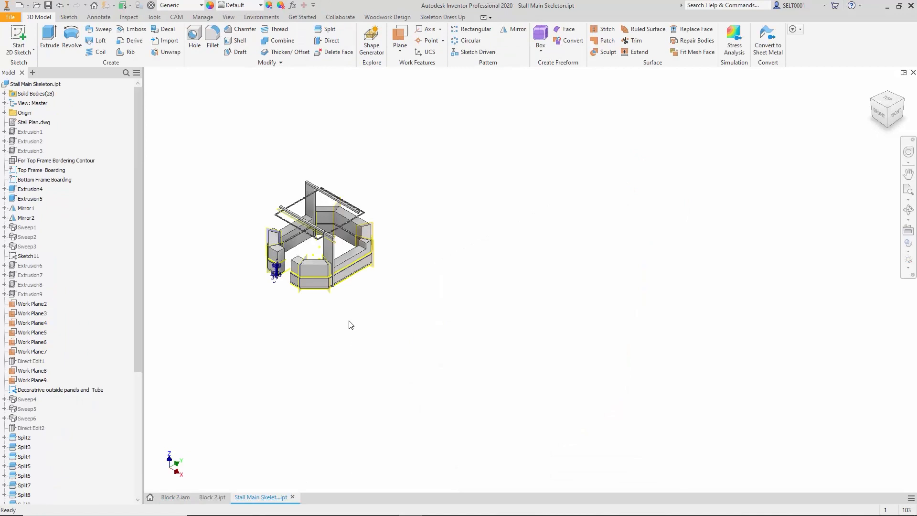
key(Home)
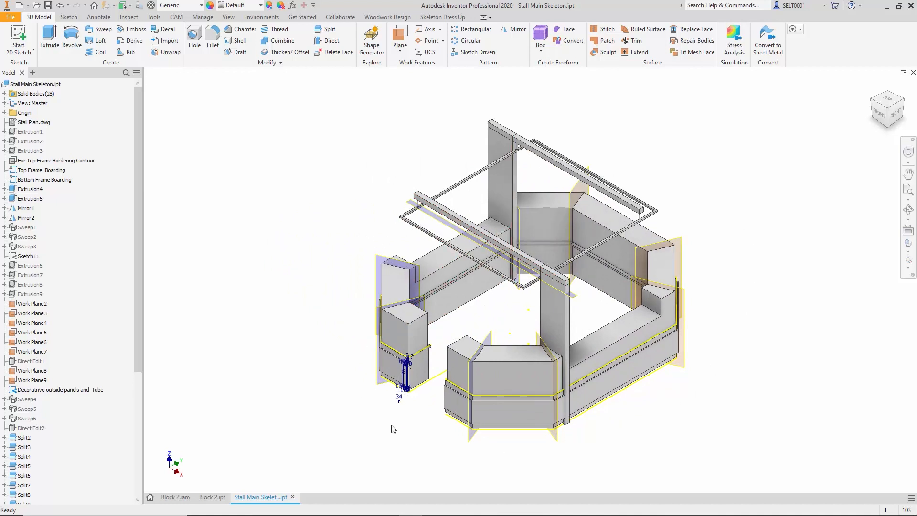
double_click(25, 136)
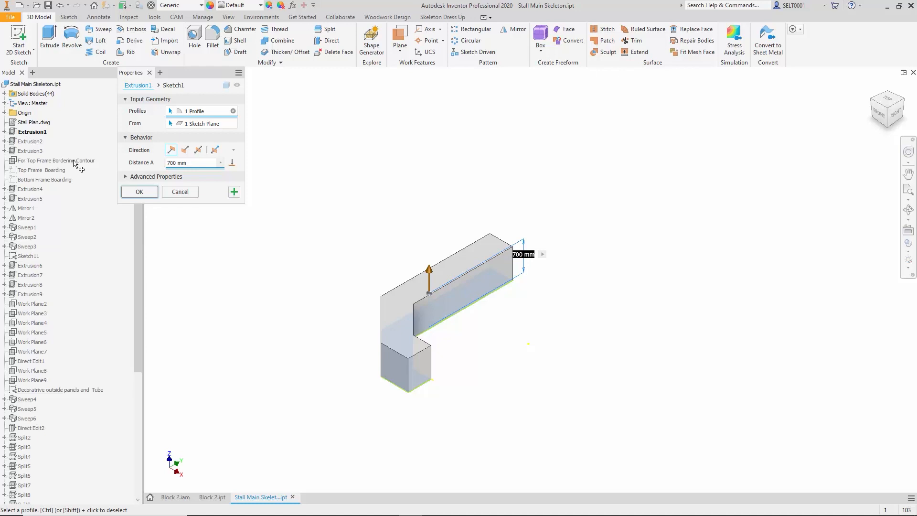
click(191, 162)
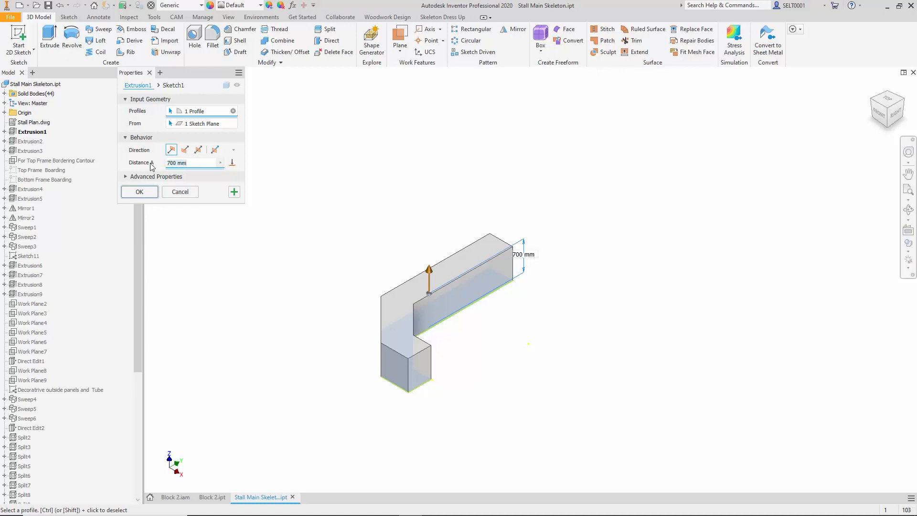
text(780)
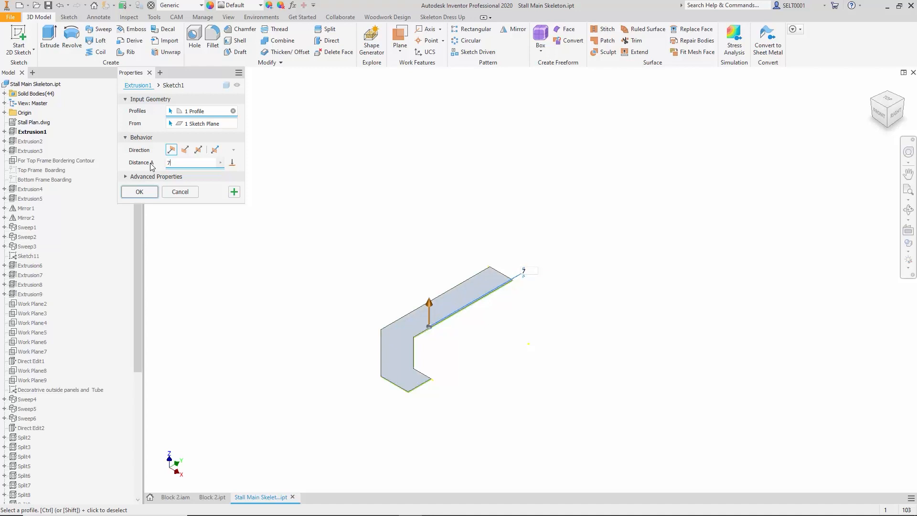
click(139, 192)
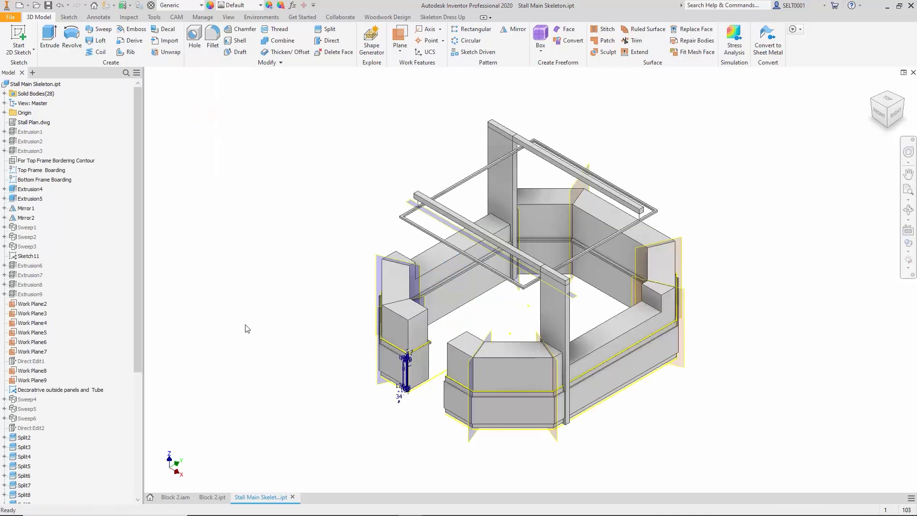
Return to the Block 2 assembly and refresh all iBox components with their Sculpt features to apply the new skeleton height.
click(168, 498)
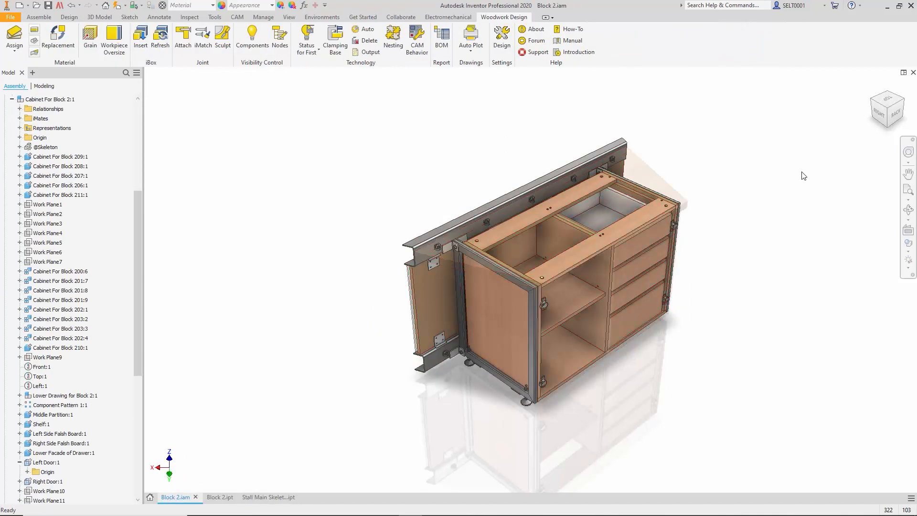
click(897, 115)
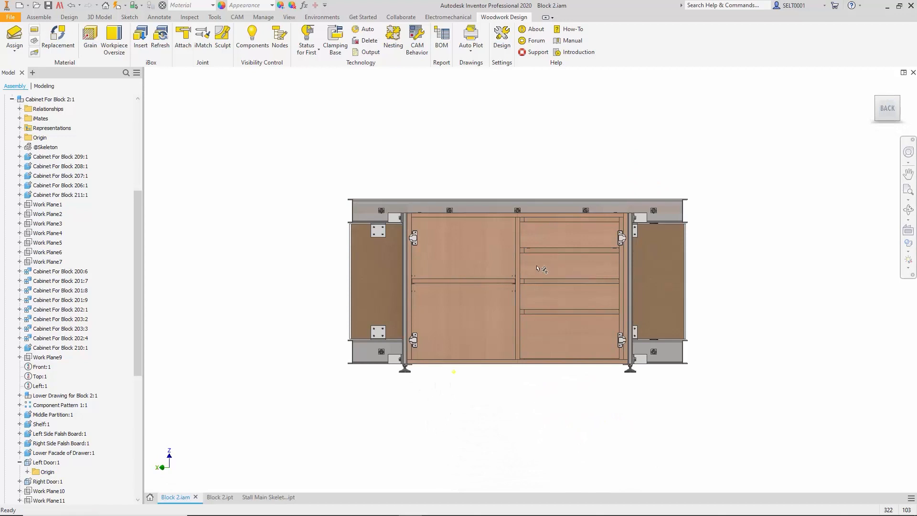
scroll(497, 263, up, 3)
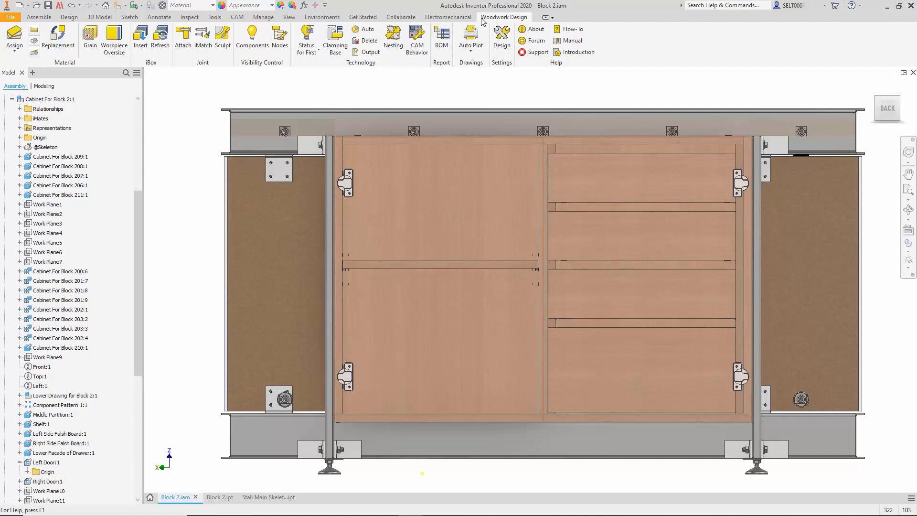
click(165, 38)
click(426, 284)
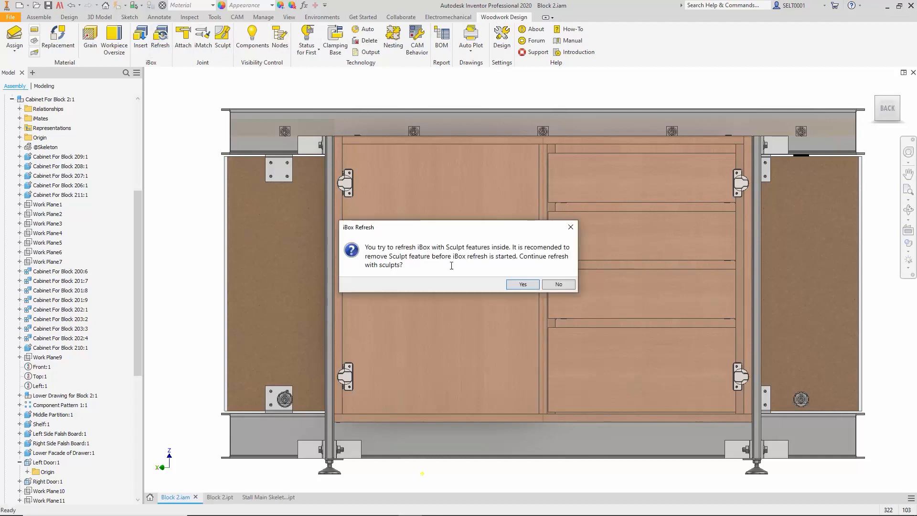
click(522, 284)
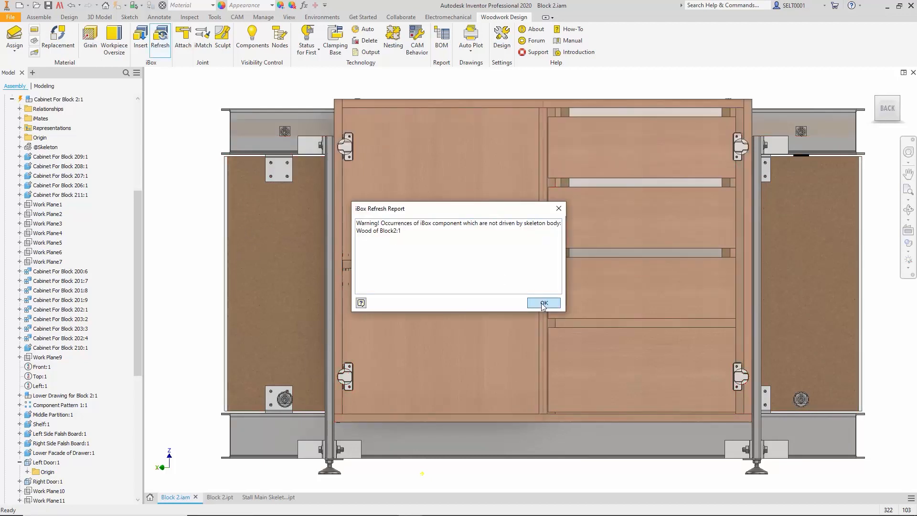
click(542, 303)
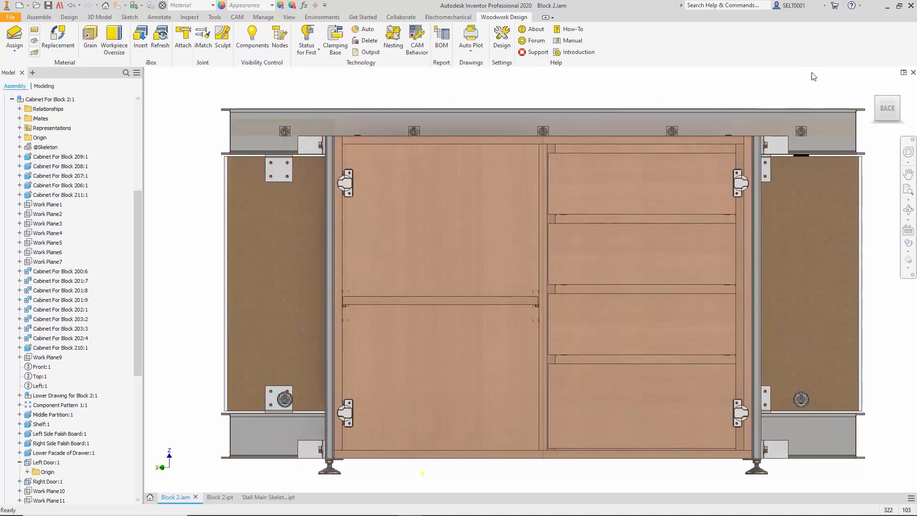
click(877, 101)
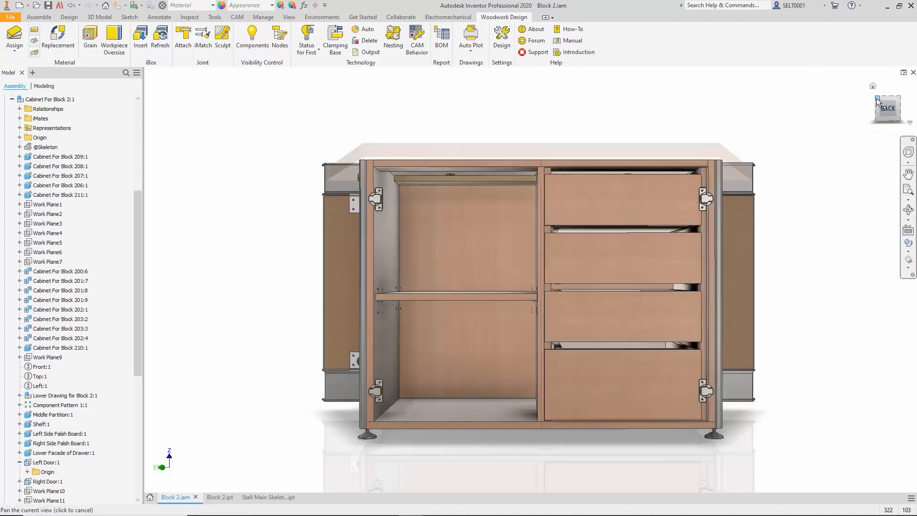